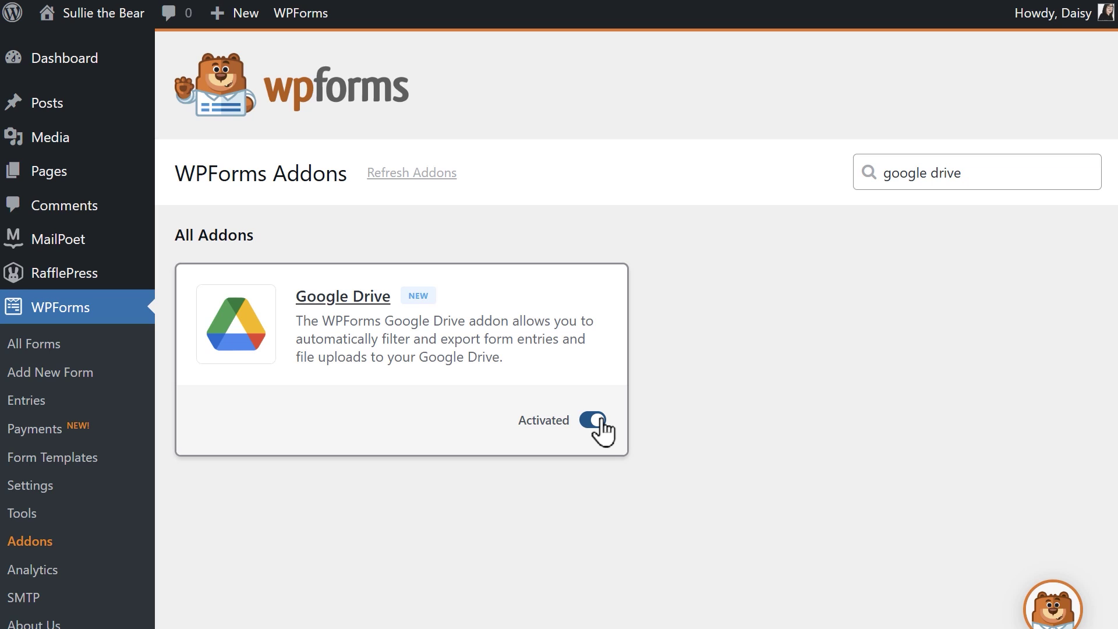
Connect a Google account to the Google Drive integration in the WPForms settings and approve the sign-in.
{"action": "left_click", "coordinate": [93, 498]}
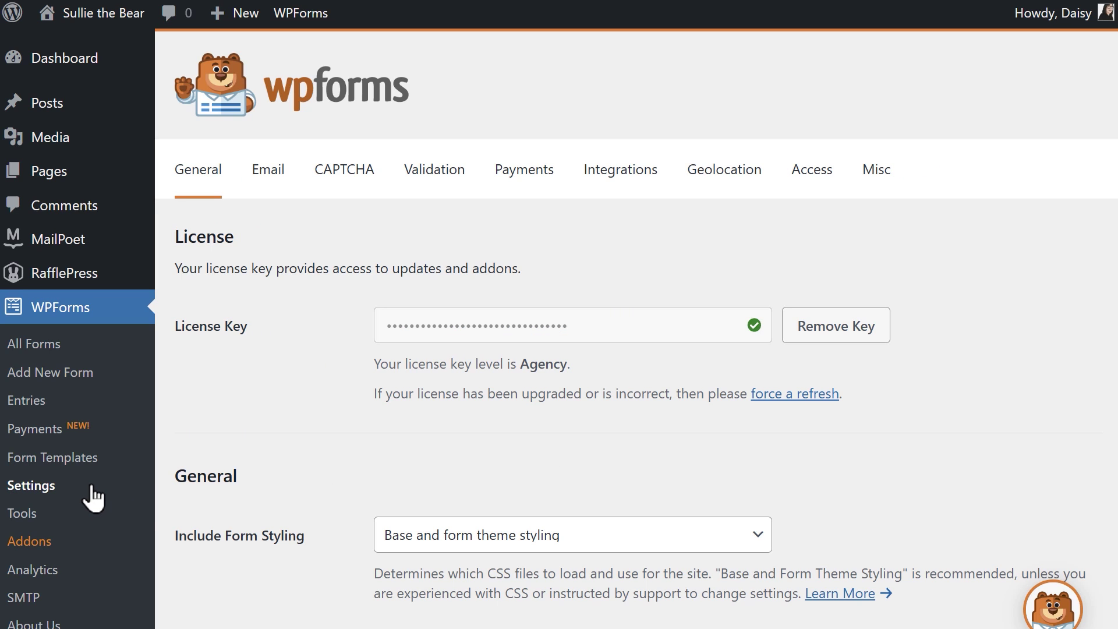
{"action": "left_click", "coordinate": [606, 184]}
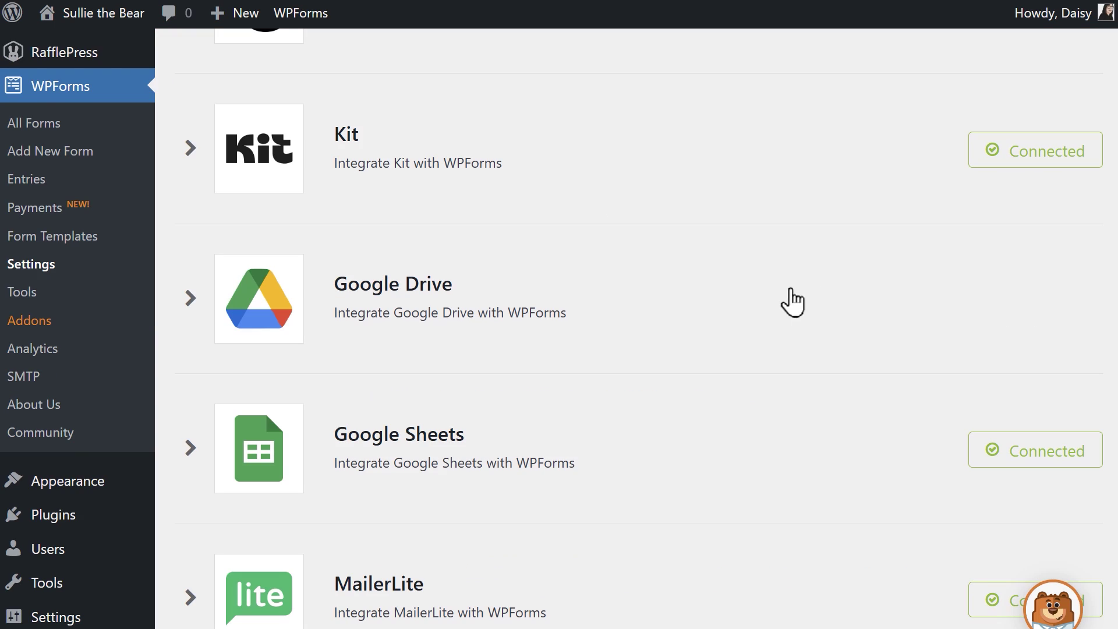
{"action": "left_click", "coordinate": [622, 295]}
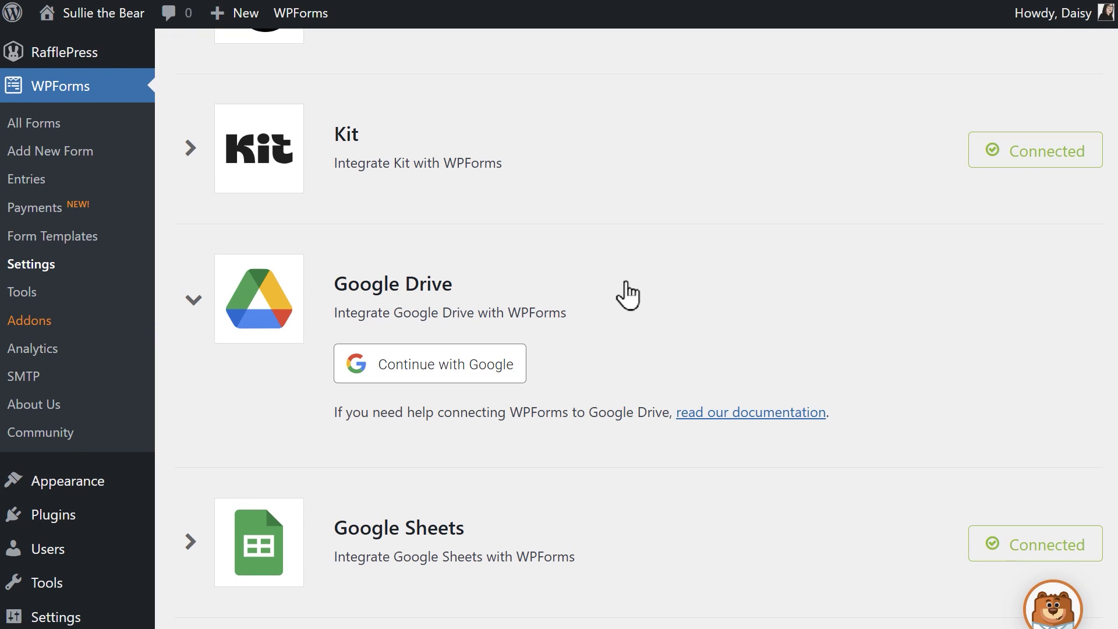
{"action": "left_click", "coordinate": [505, 366]}
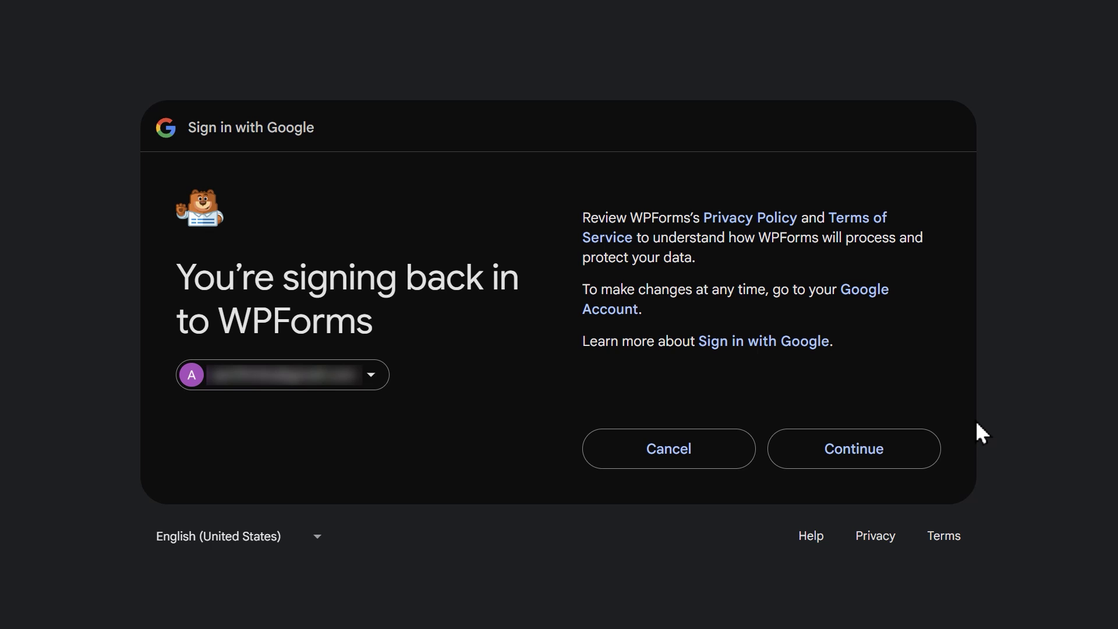
{"action": "left_click", "coordinate": [924, 454]}
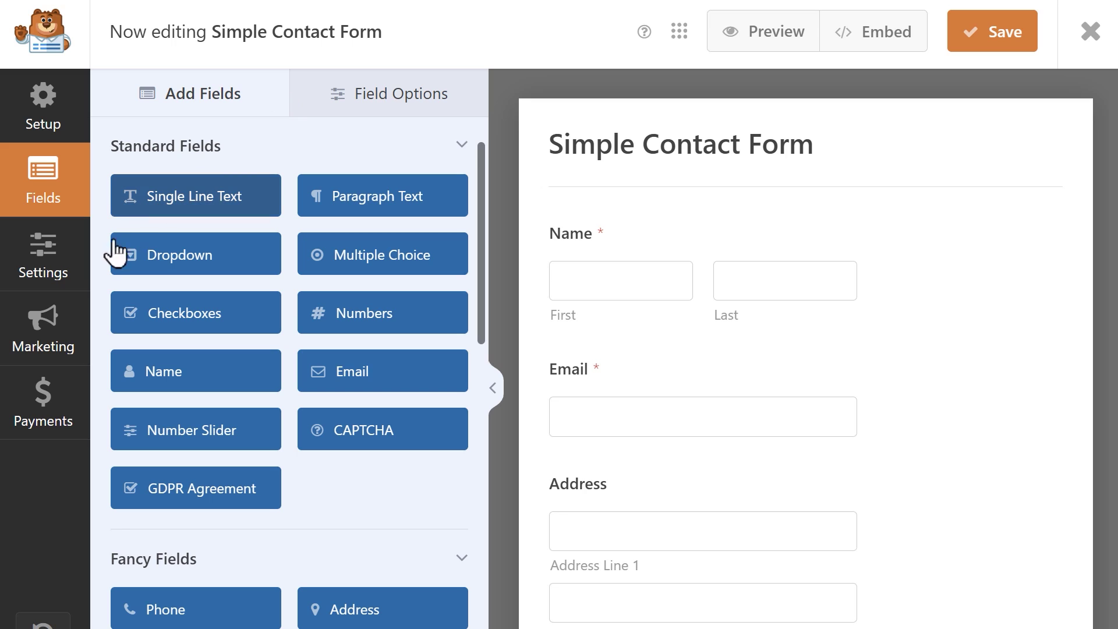
Add a new Google Drive connection nicknamed Google Drive Connection in the Simple Contact Form's settings.
{"action": "left_click", "coordinate": [82, 271]}
{"action": "scroll", "coordinate": [296, 332], "scroll_direction": "down", "scroll_amount": 7}
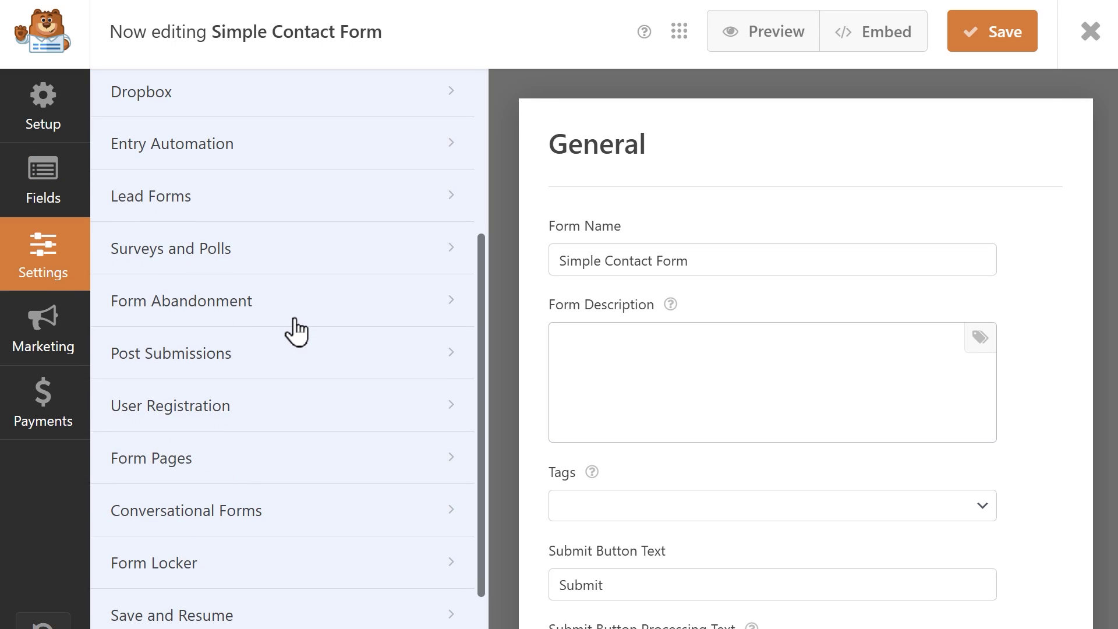
{"action": "left_click", "coordinate": [304, 539]}
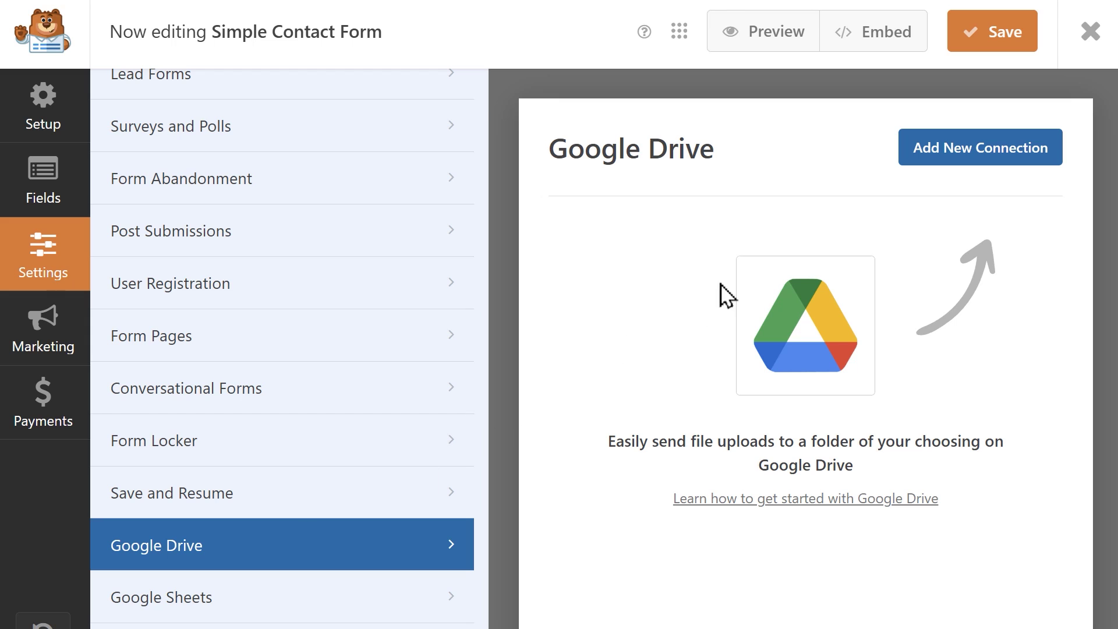
{"action": "left_click", "coordinate": [925, 156]}
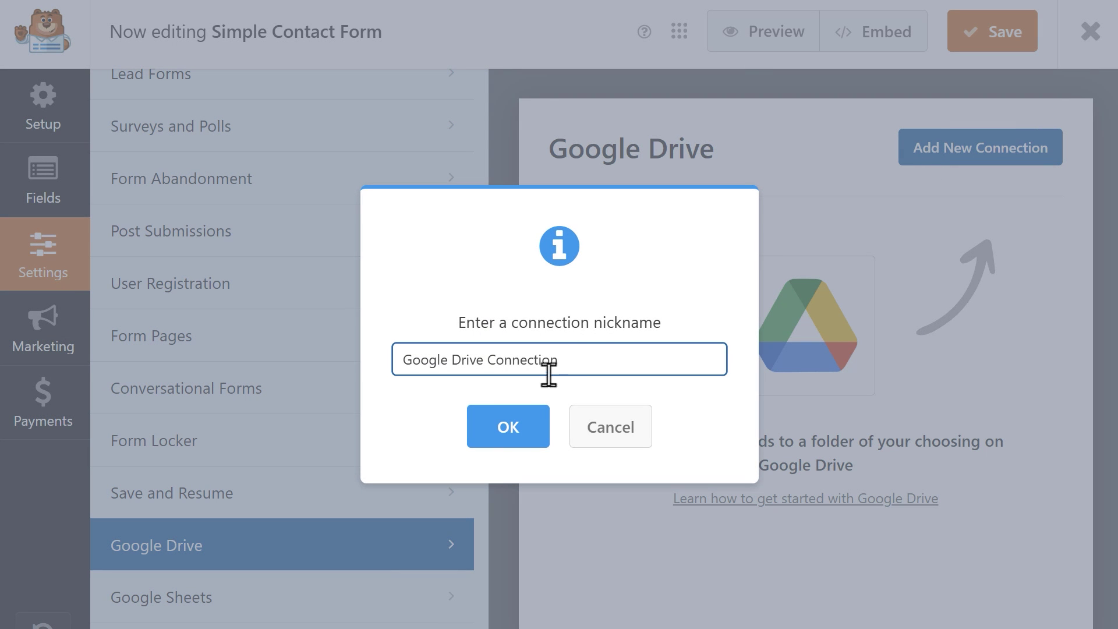
{"action": "left_click", "coordinate": [537, 427]}
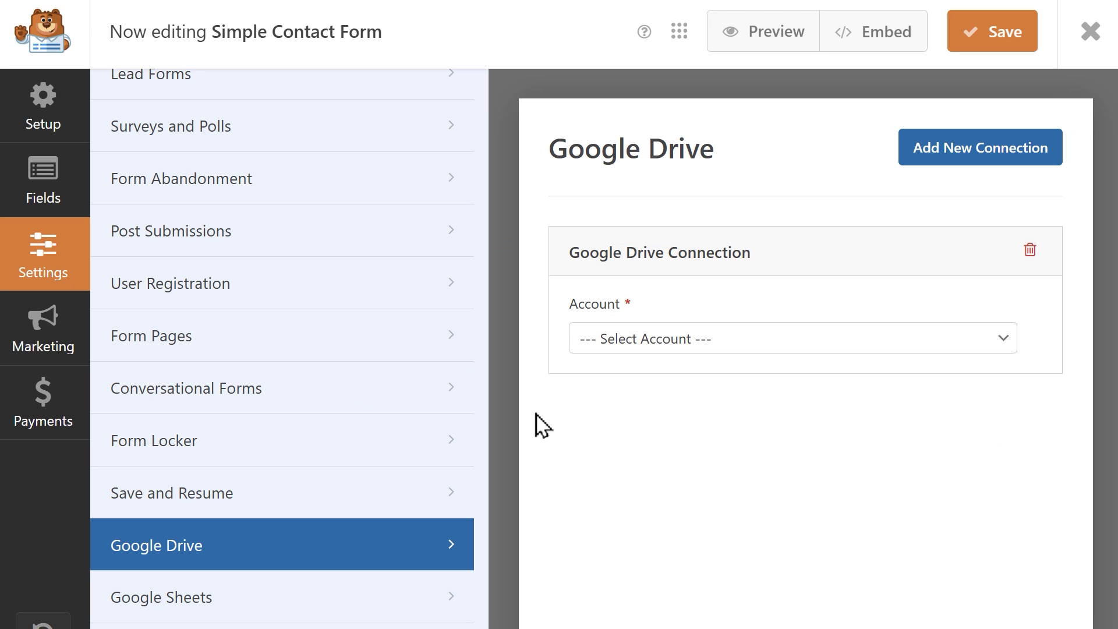
Choose the Google account for the connection and use the Create New folder option with the name Simple Contact Form.
{"action": "left_click", "coordinate": [705, 345]}
{"action": "left_click", "coordinate": [752, 395]}
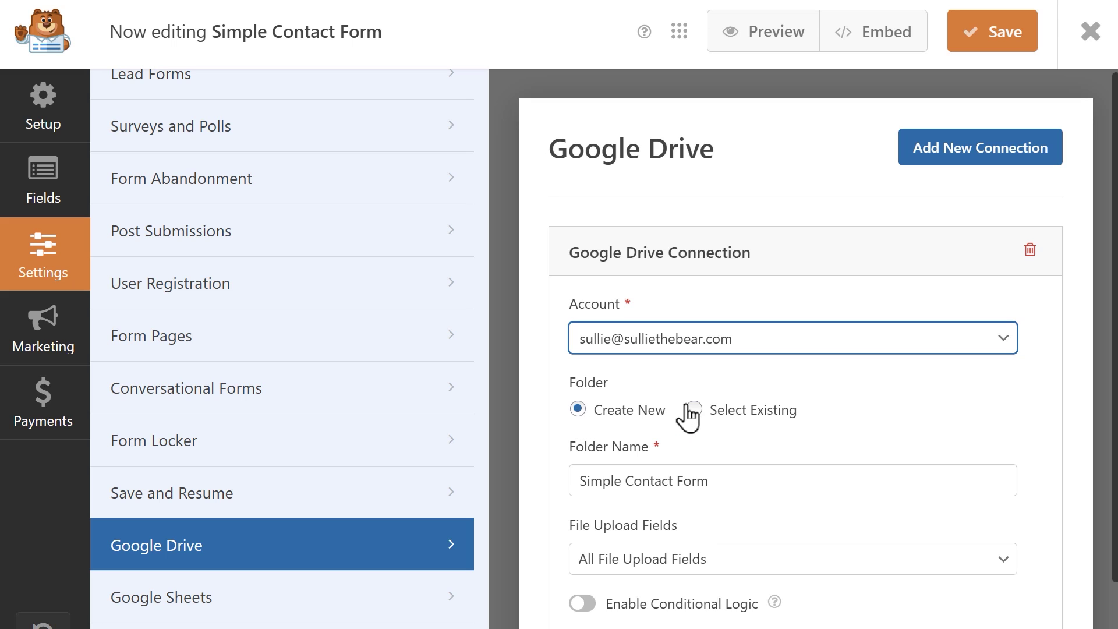
{"action": "left_click", "coordinate": [577, 409]}
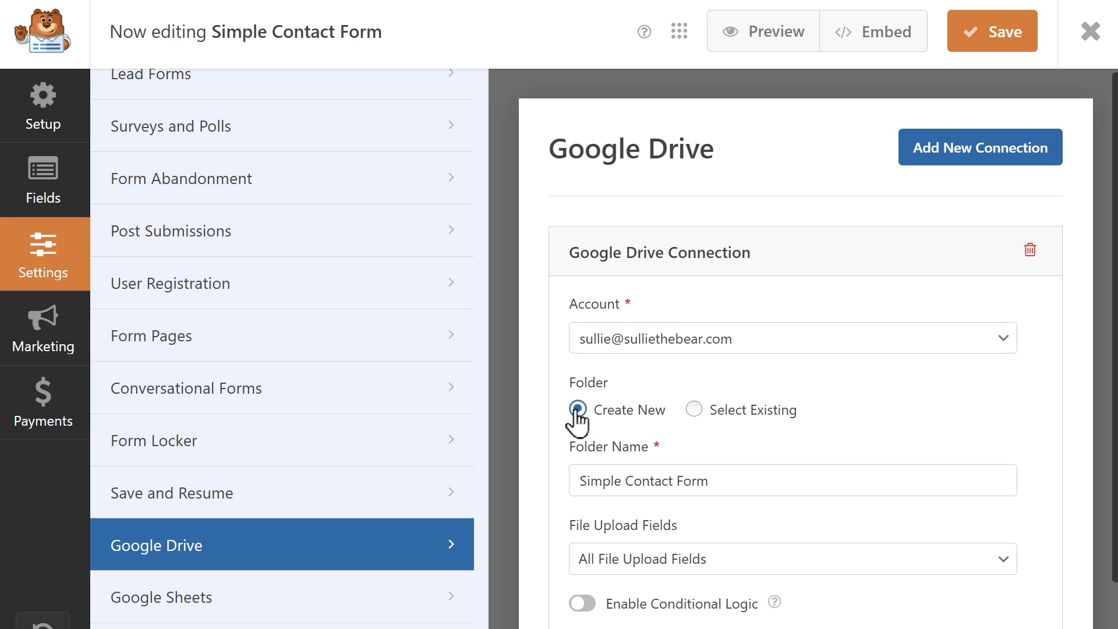
{"action": "left_click", "coordinate": [748, 485]}
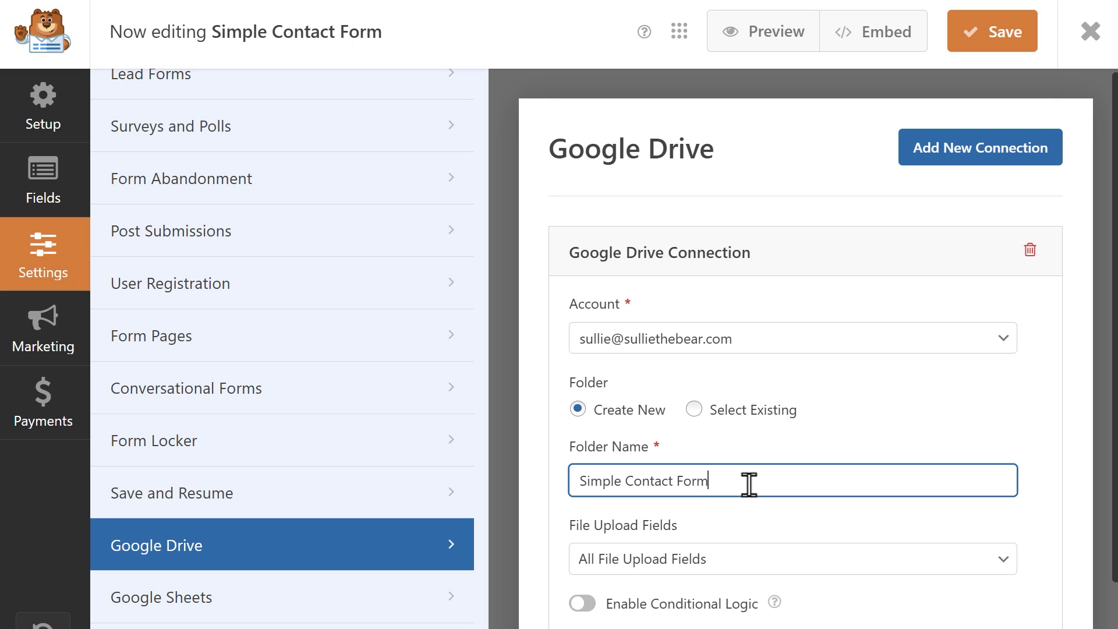
Switch the connection's folder option to Select Existing and open the folder selection.
{"action": "left_click", "coordinate": [693, 410]}
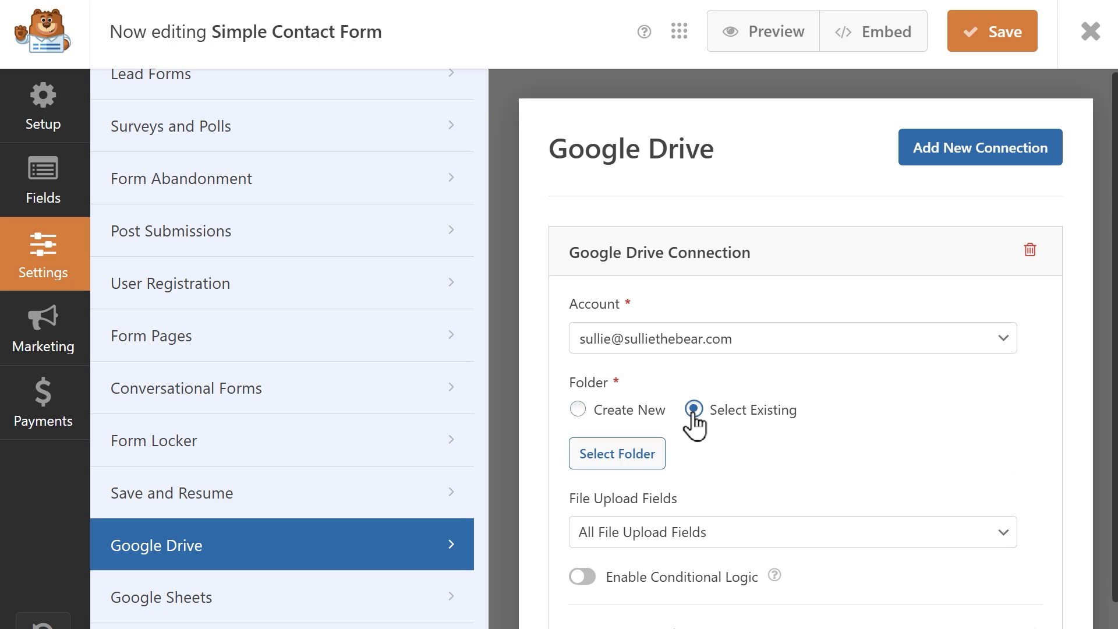
{"action": "left_click", "coordinate": [658, 453]}
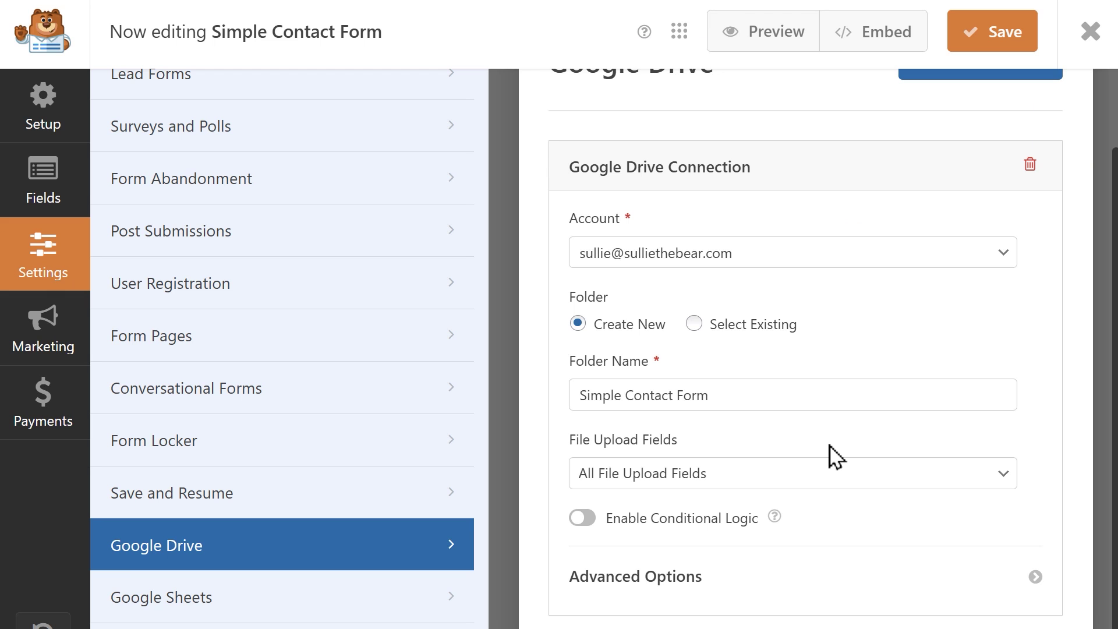
Keep All File Upload Fields as the uploads to send, and save the form.
{"action": "left_click", "coordinate": [902, 474]}
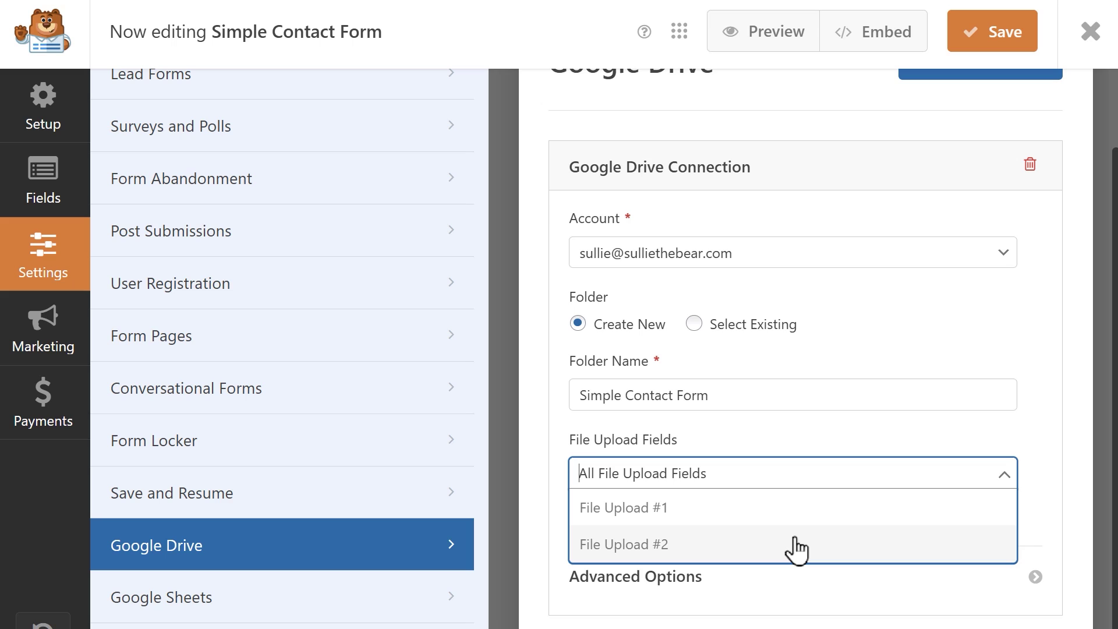
{"action": "left_click", "coordinate": [795, 482]}
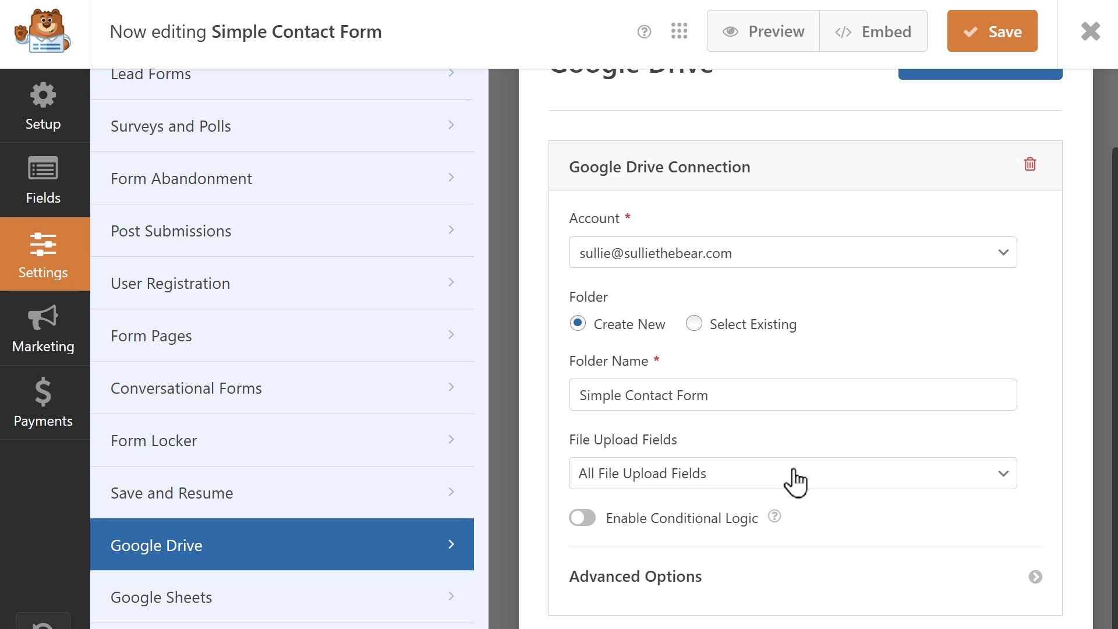
{"action": "left_click", "coordinate": [963, 37]}
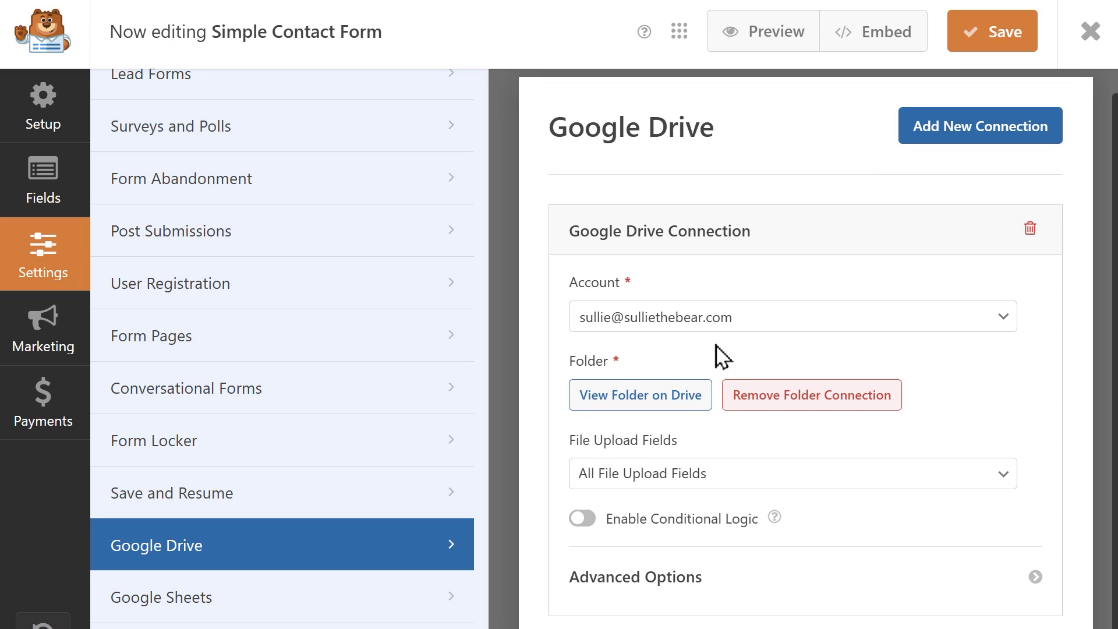
Enable Delete Local Files After Upload in the Google Drive connection's advanced options.
{"action": "left_click", "coordinate": [1014, 578]}
{"action": "scroll", "coordinate": [1014, 579], "scroll_direction": "down", "scroll_amount": 1}
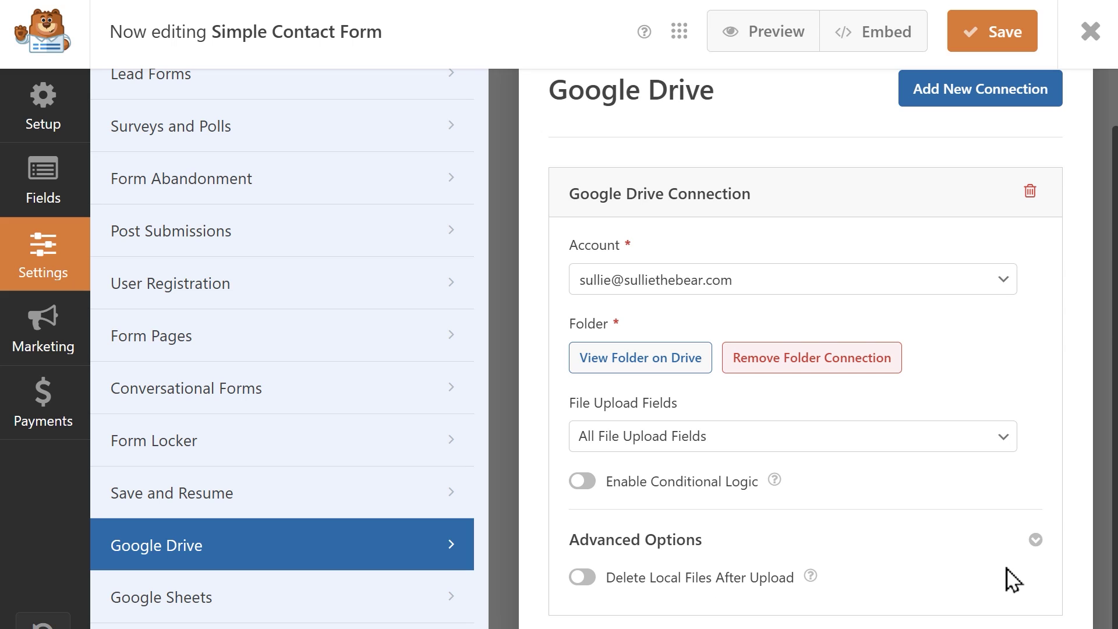
{"action": "left_click", "coordinate": [584, 577]}
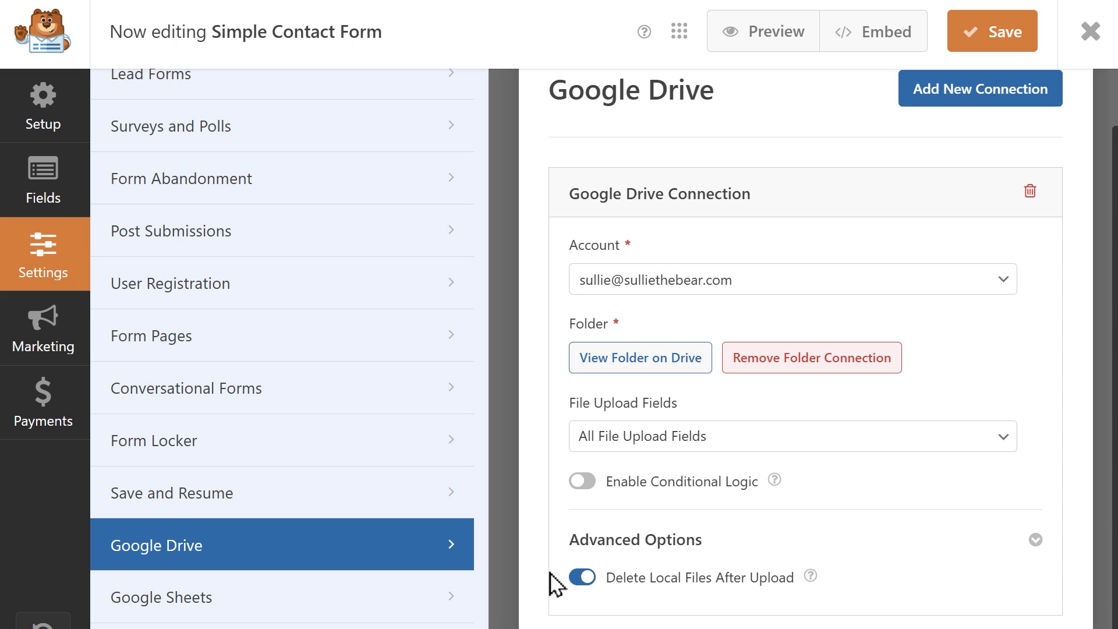
Enable conditional logic for the Google Drive connection.
{"action": "left_click", "coordinate": [589, 485]}
{"action": "scroll", "coordinate": [539, 574], "scroll_direction": "down", "scroll_amount": 2}
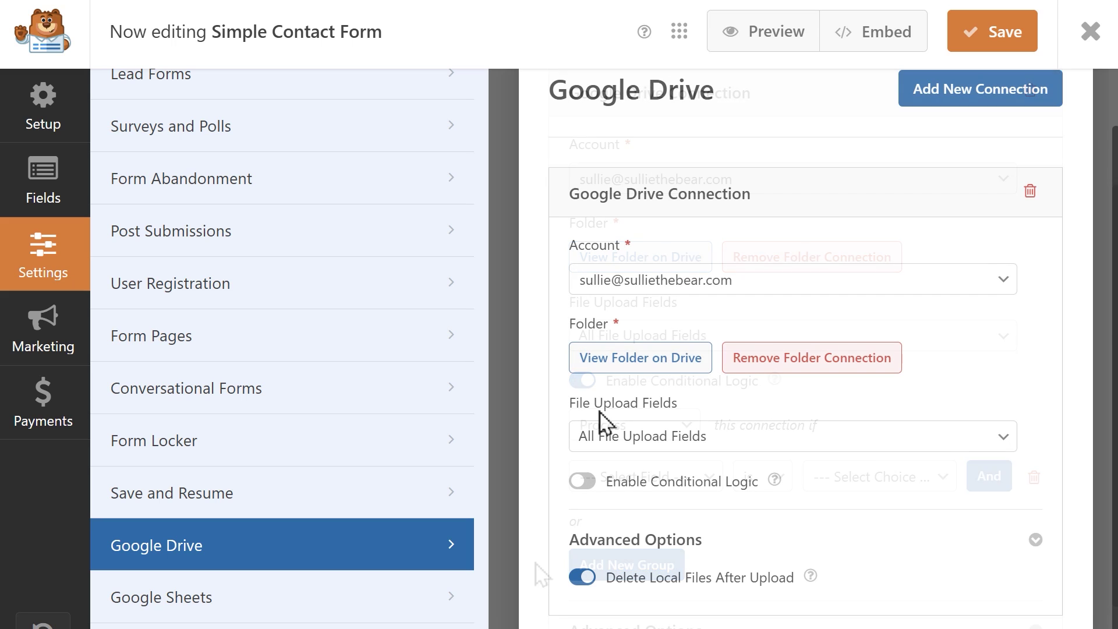
Save the form settings and submit the filled-in contact form with a file in both upload fields.
{"action": "left_click", "coordinate": [954, 36]}
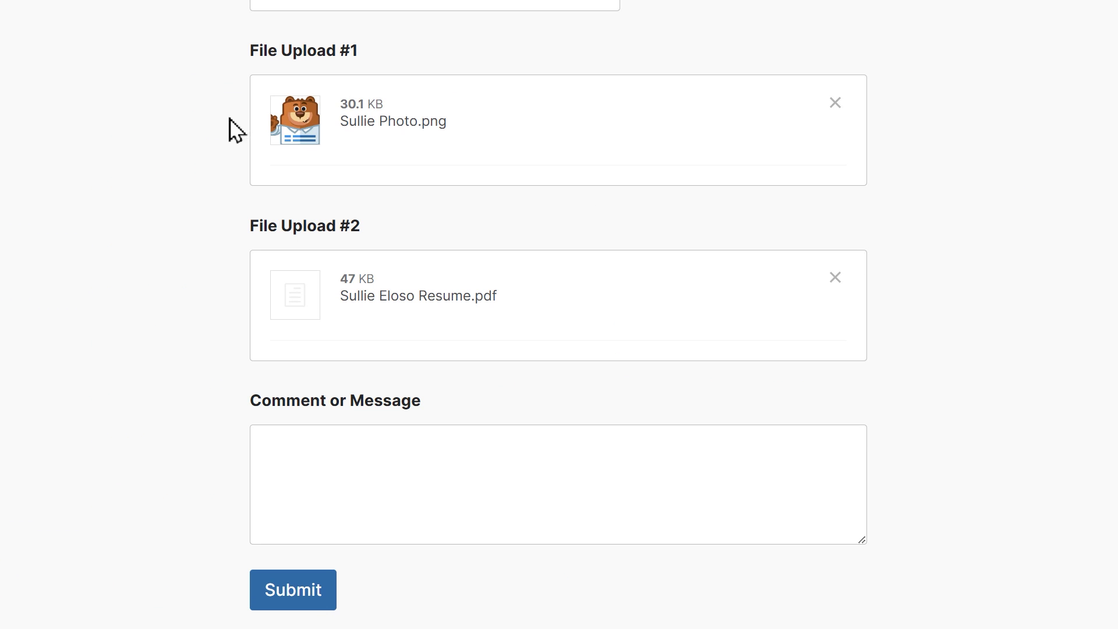
{"action": "left_click", "coordinate": [271, 600]}
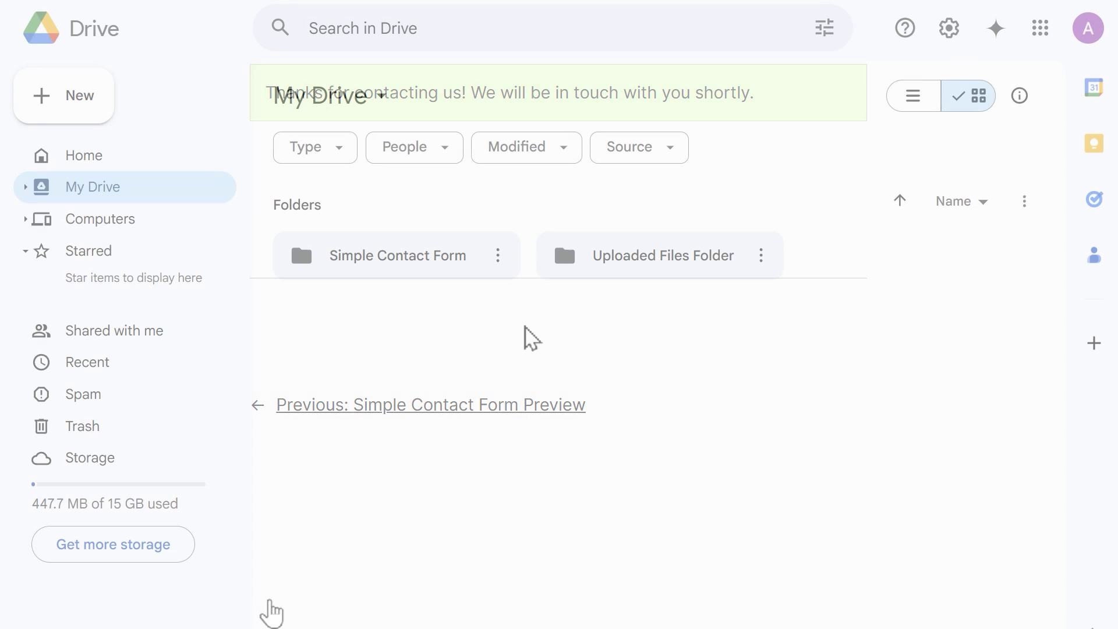
Open the Simple Contact Form folder in Google Drive, and view the entry's File Upload #1 in Google Drive.
{"action": "left_click", "coordinate": [465, 272]}
{"action": "double_click", "coordinate": [468, 275]}
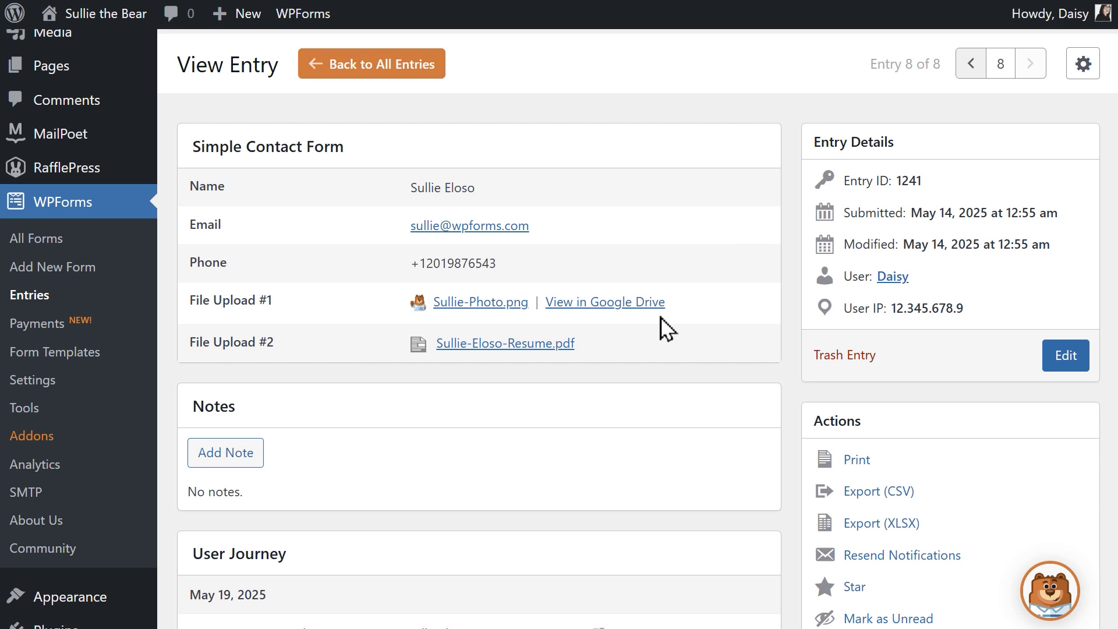
{"action": "left_click", "coordinate": [557, 304]}
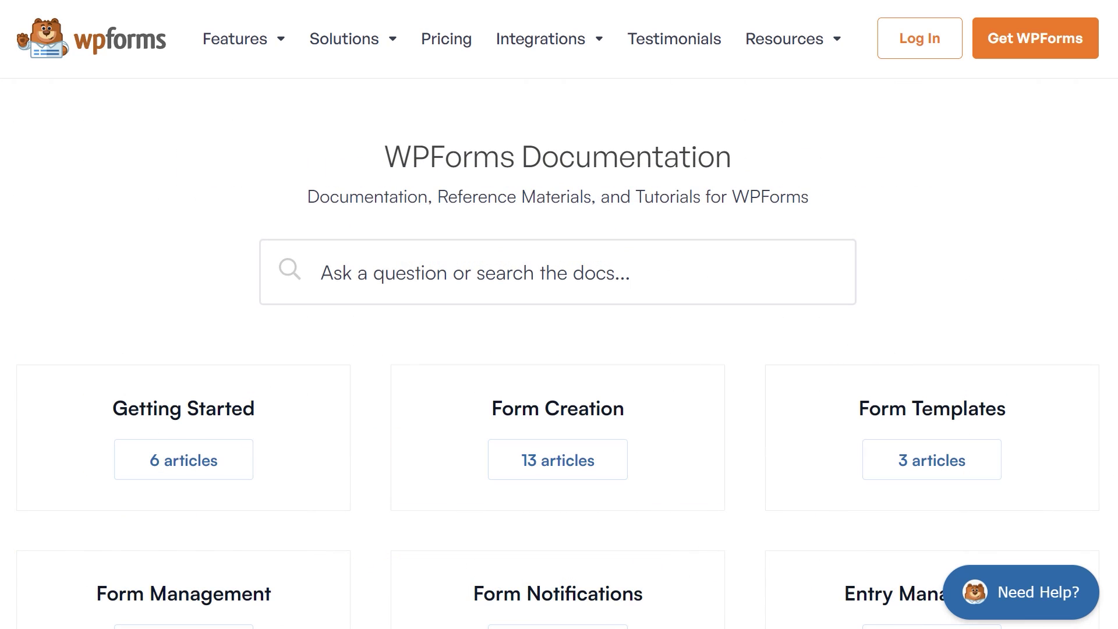
Look through the WPForms documentation categories and the support request form on the account page.
{"action": "scroll", "coordinate": [560, 315], "scroll_direction": "down", "scroll_amount": 2}
{"action": "scroll", "coordinate": [559, 315], "scroll_direction": "down", "scroll_amount": 7}
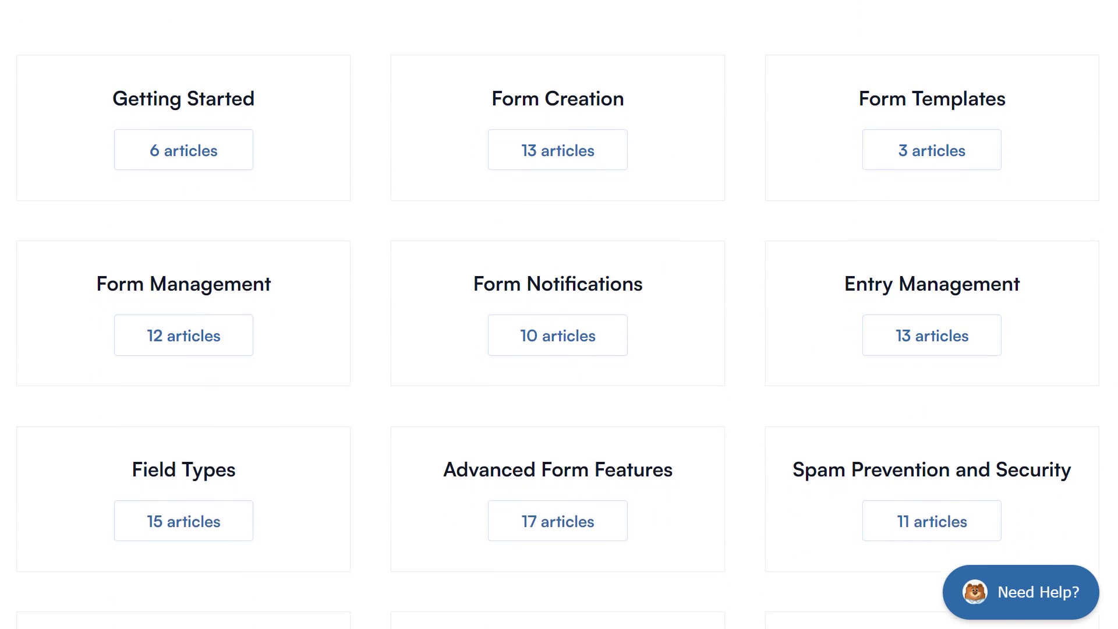
{"action": "scroll", "coordinate": [559, 315], "scroll_direction": "down", "scroll_amount": 6}
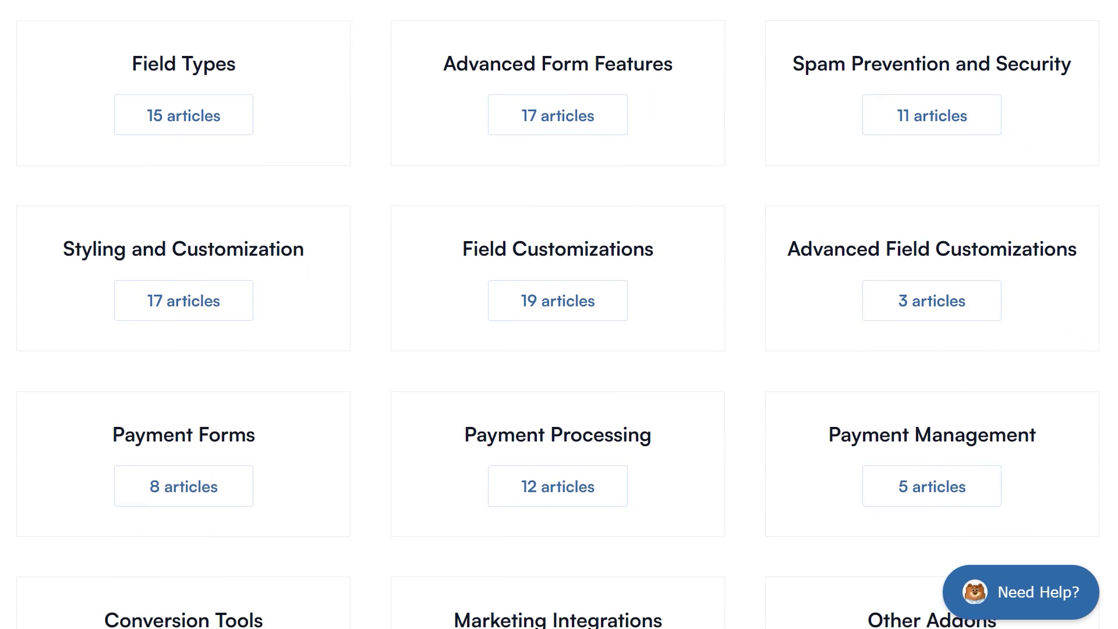
{"action": "scroll", "coordinate": [560, 314], "scroll_direction": "down", "scroll_amount": 5}
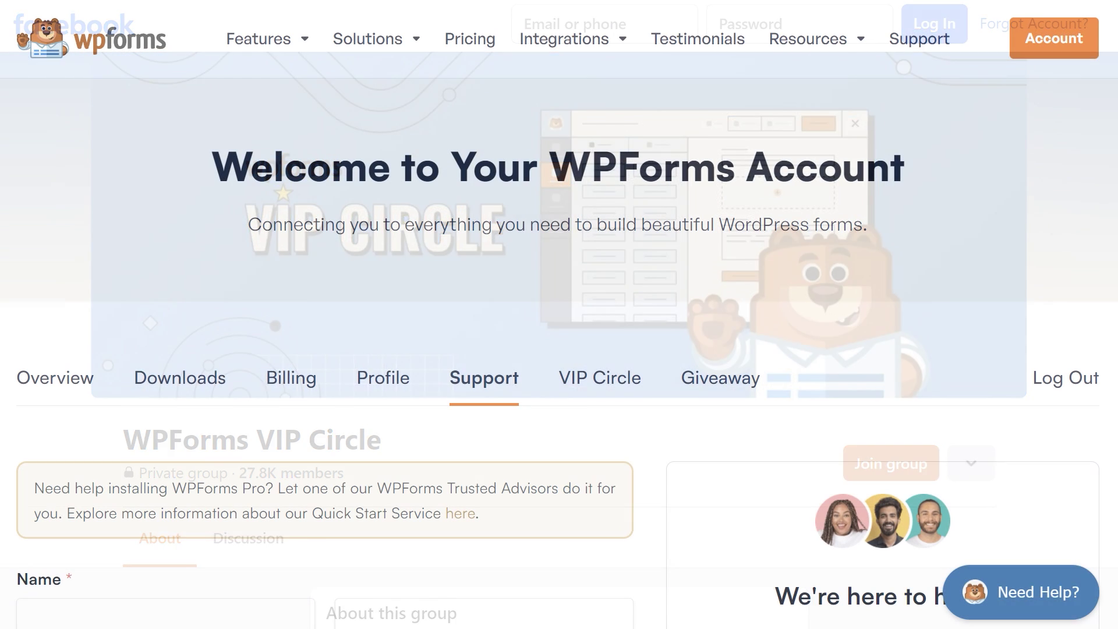
{"action": "scroll", "coordinate": [559, 314], "scroll_direction": "down", "scroll_amount": 7}
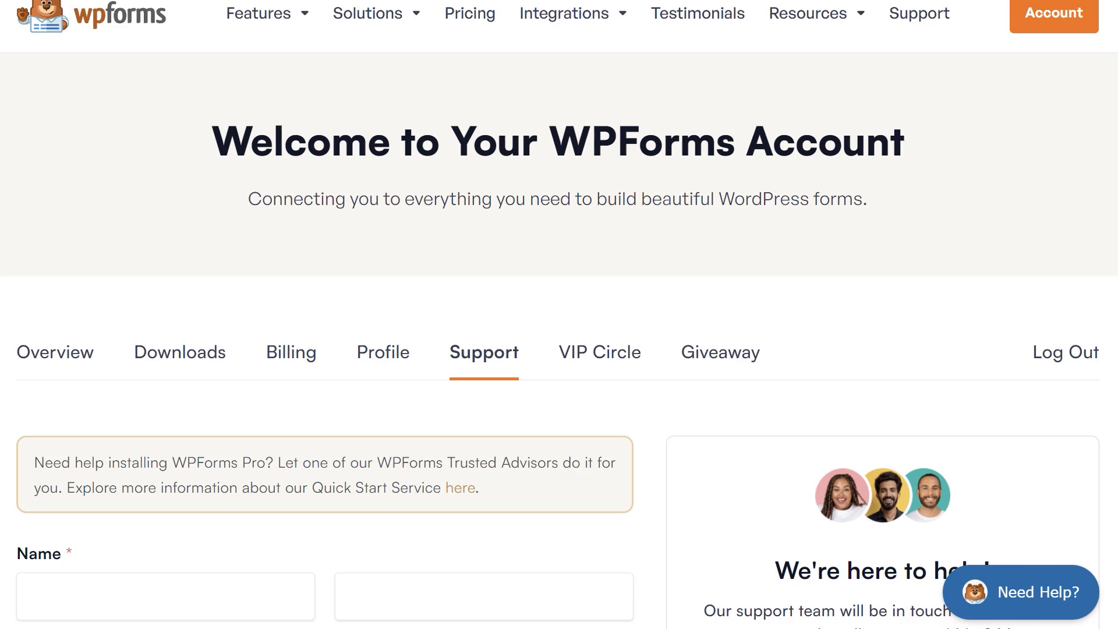
{"action": "scroll", "coordinate": [559, 315], "scroll_direction": "down", "scroll_amount": 6}
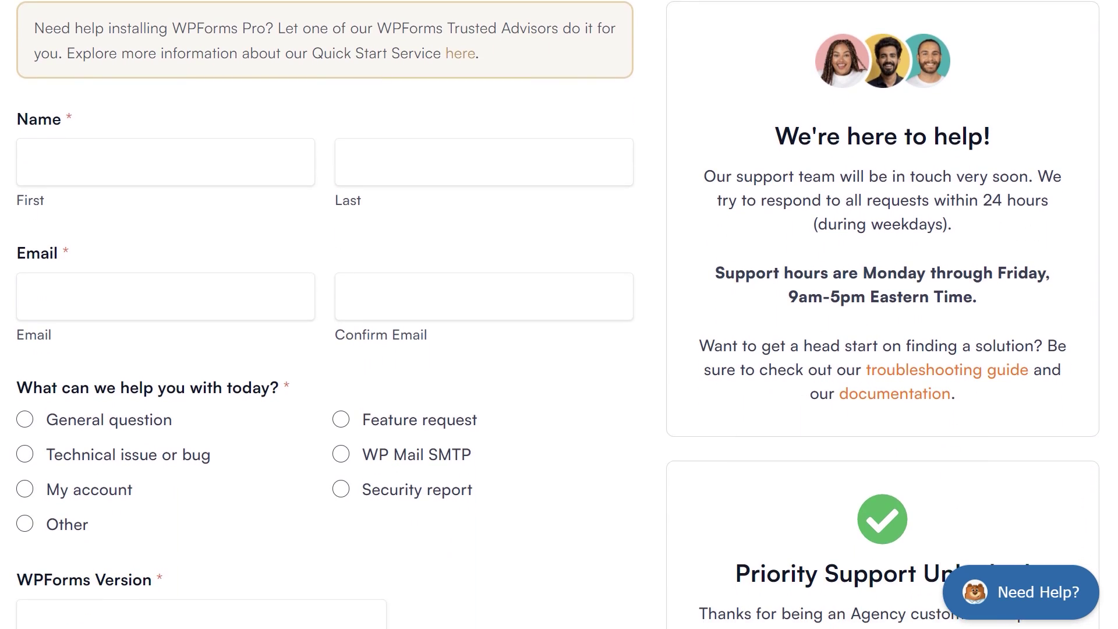